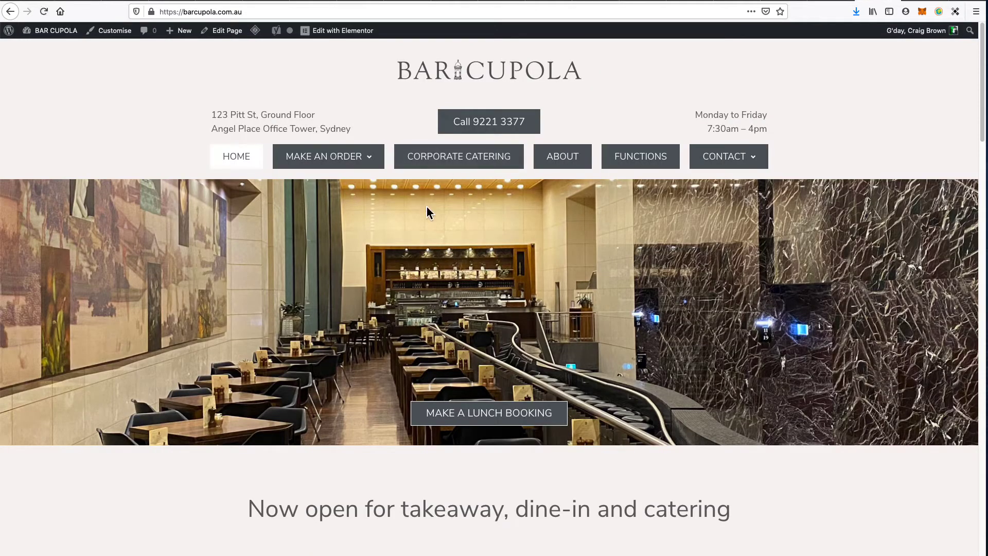
Open the Lunch Menu Orders page of the restaurant site and look through its product table.
mouse_move(379, 159)
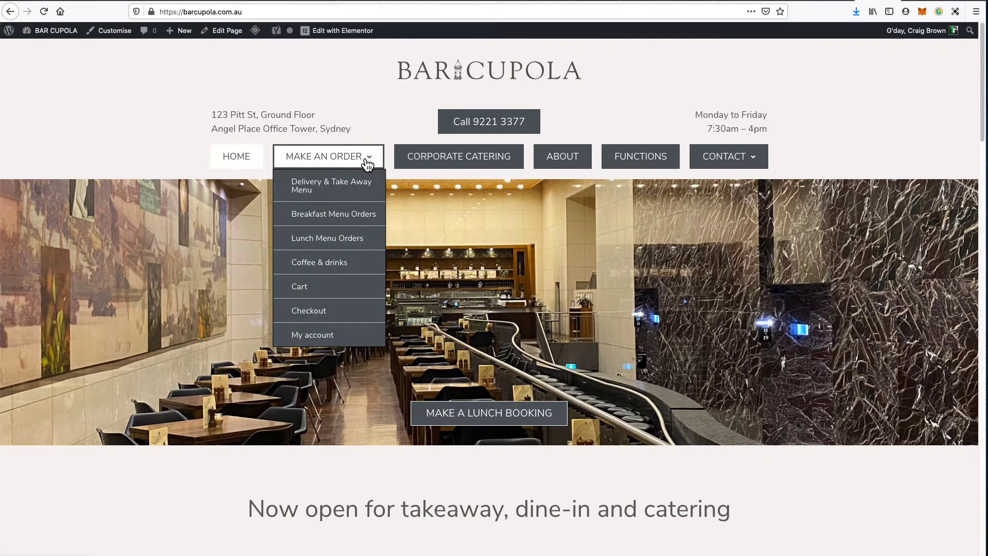
left_click(334, 238)
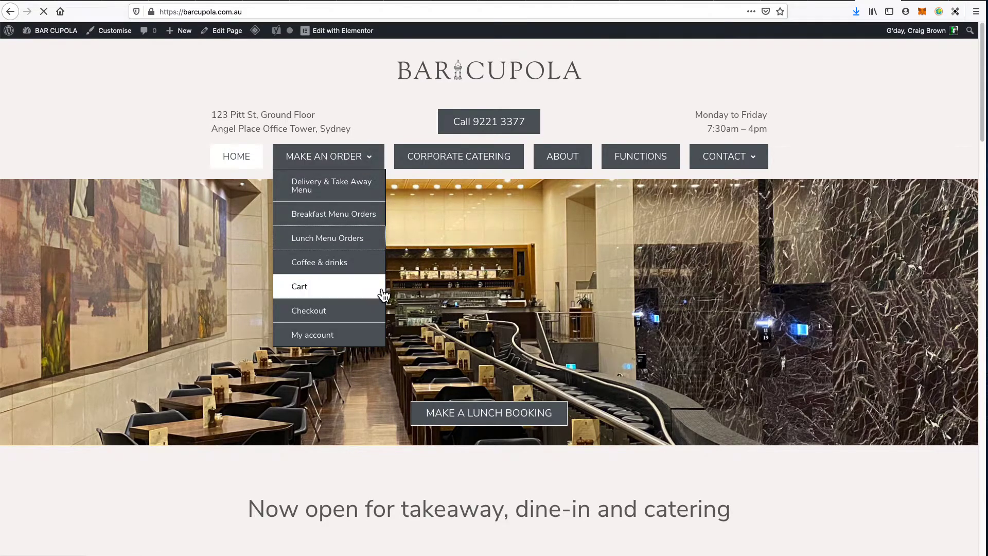
scroll(420, 289, "down", 5)
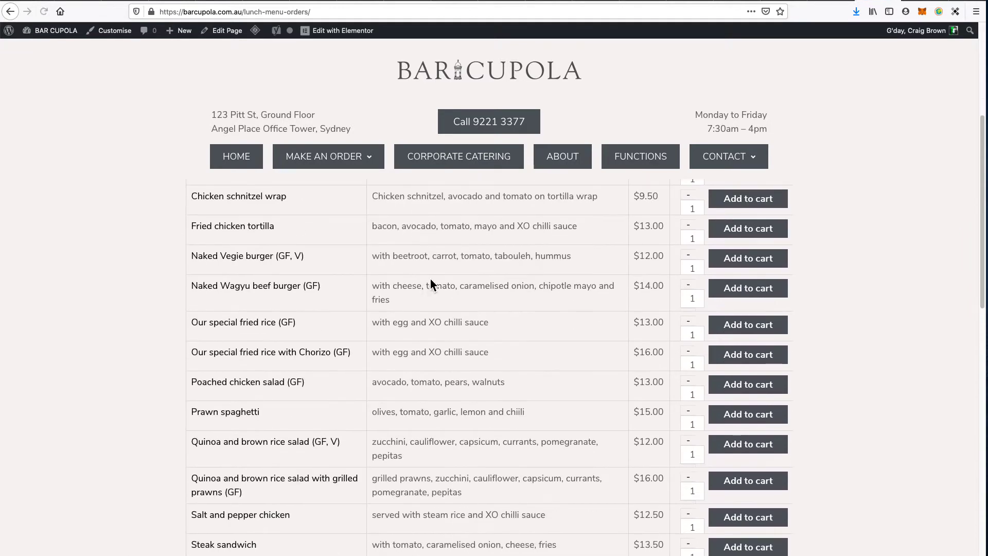
scroll(317, 401, "down", 3)
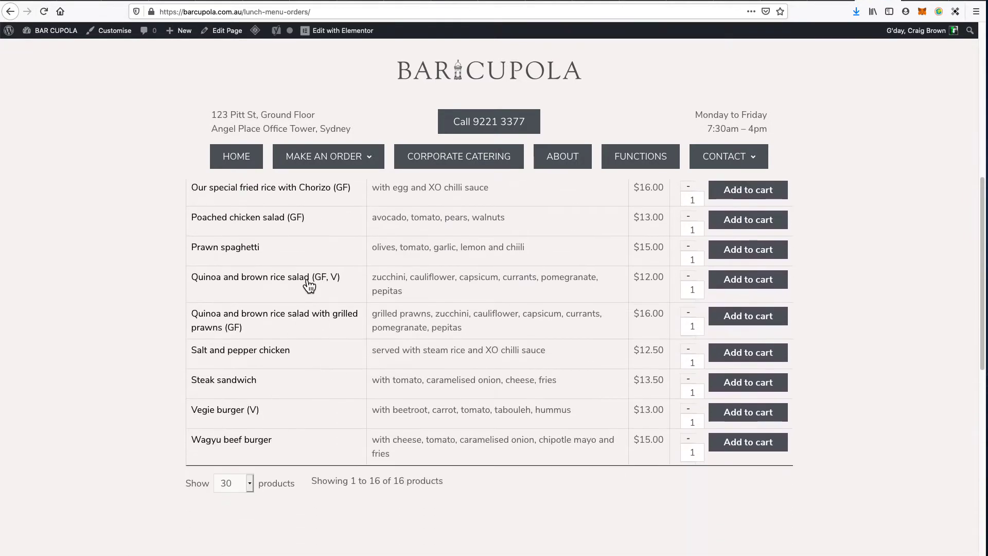
scroll(344, 284, "up", 8)
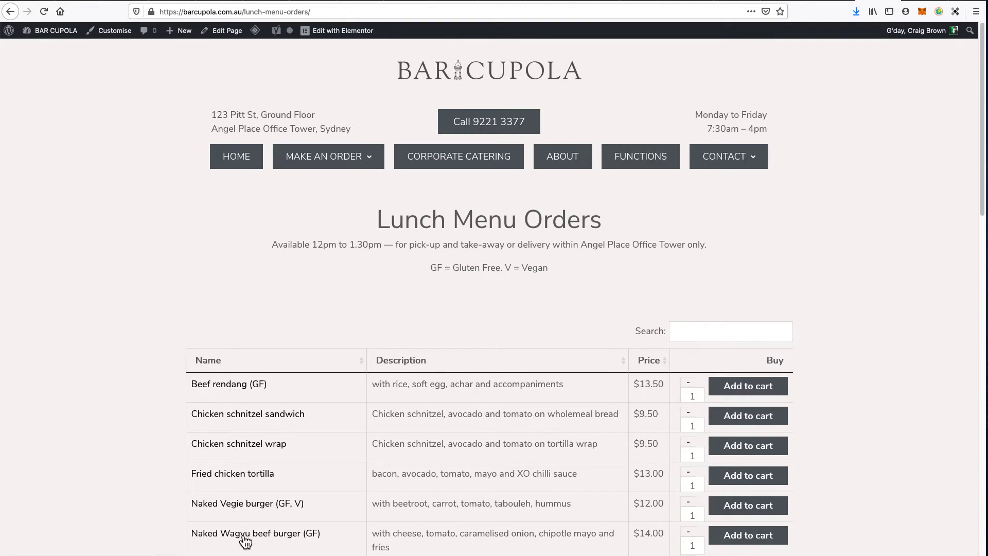
Open the Breakfast Menu Orders page and check the bread choices offered for the bacon and egg roll.
mouse_move(325, 153)
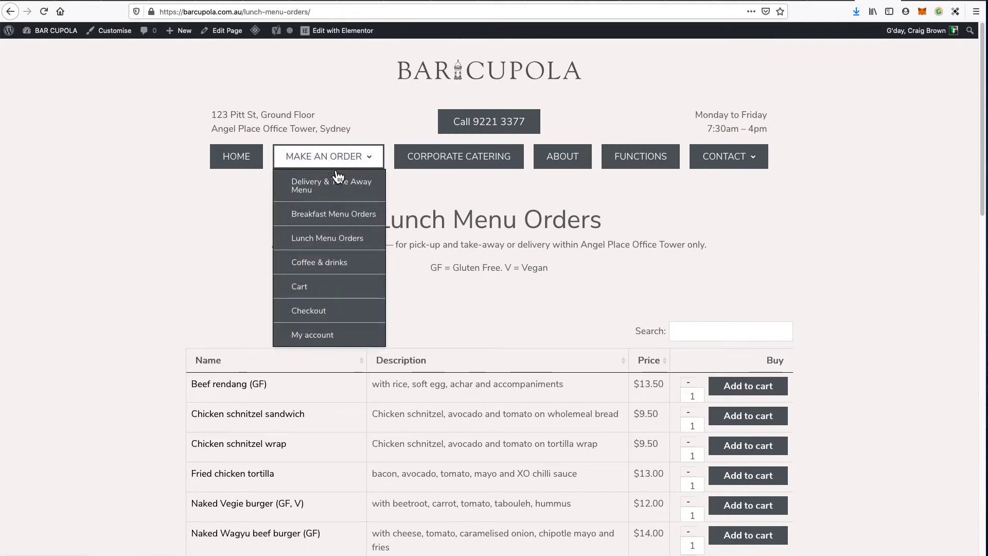
left_click(335, 219)
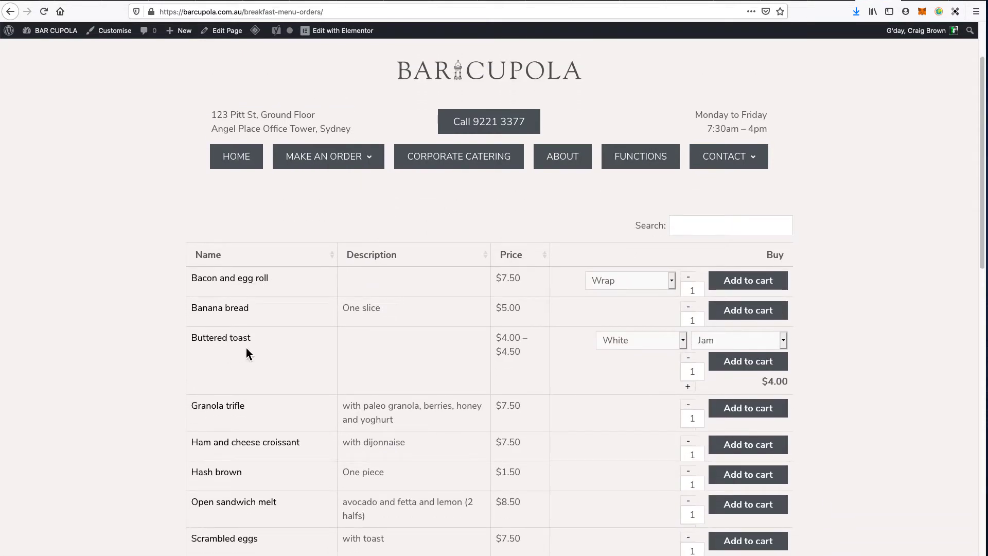
left_click(659, 283)
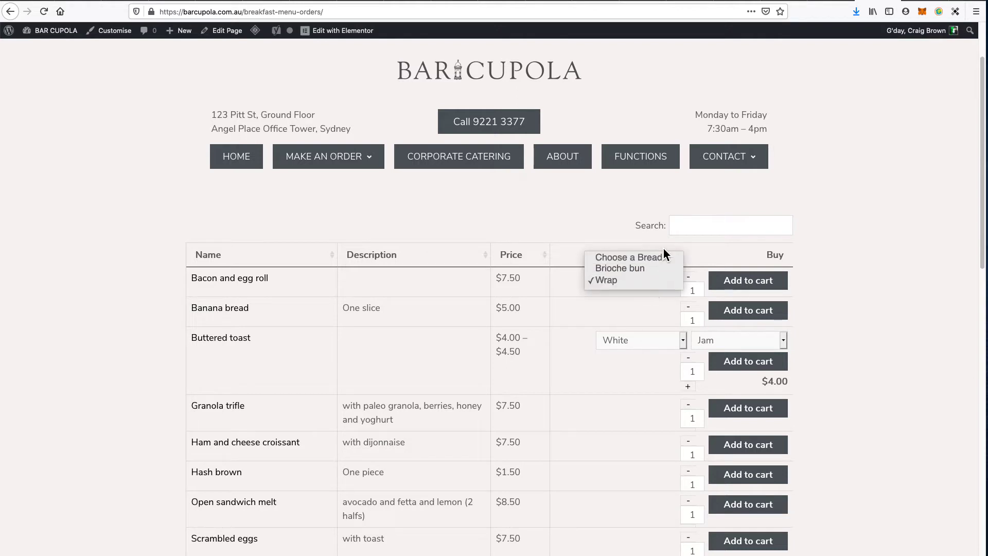
left_click(573, 344)
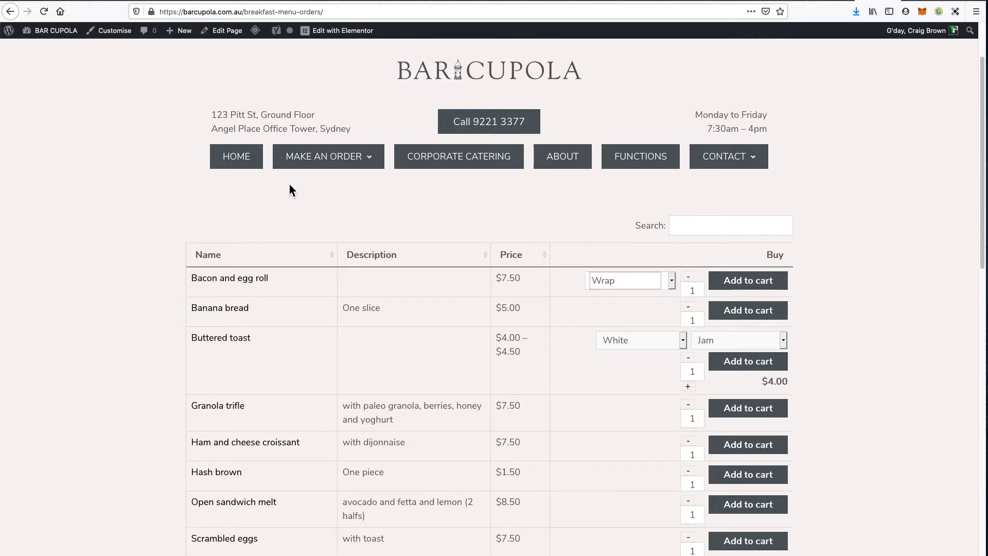
Open the Coffee & drinks category and view the options of the Coffee product.
mouse_move(309, 162)
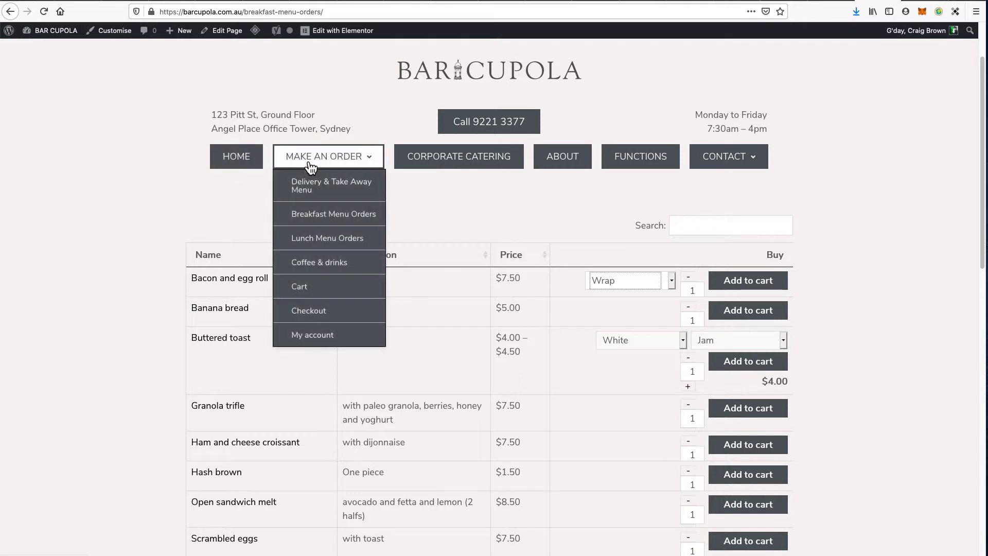
left_click(326, 262)
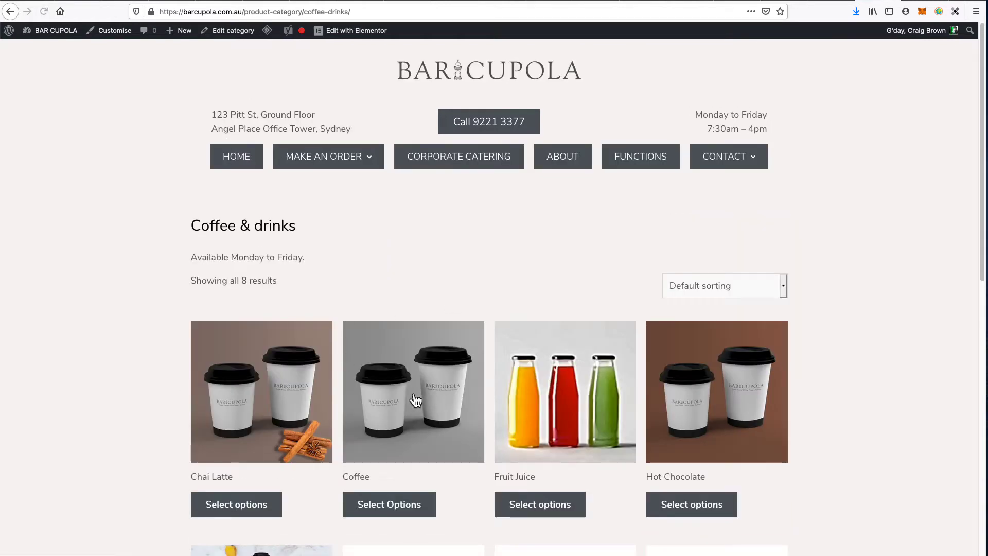
left_click(425, 399)
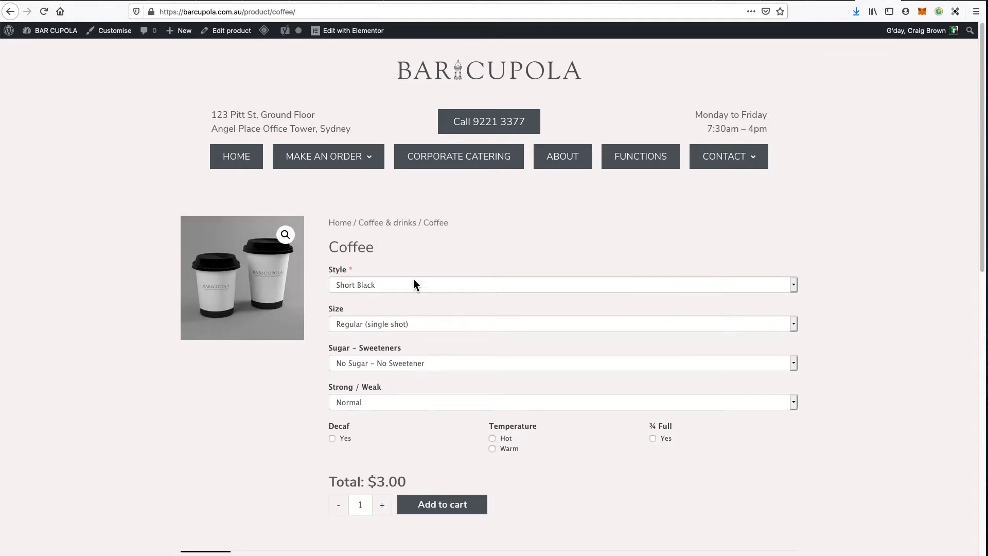
Return to the Lunch Menu Orders page and review the full list of lunch items.
mouse_move(343, 159)
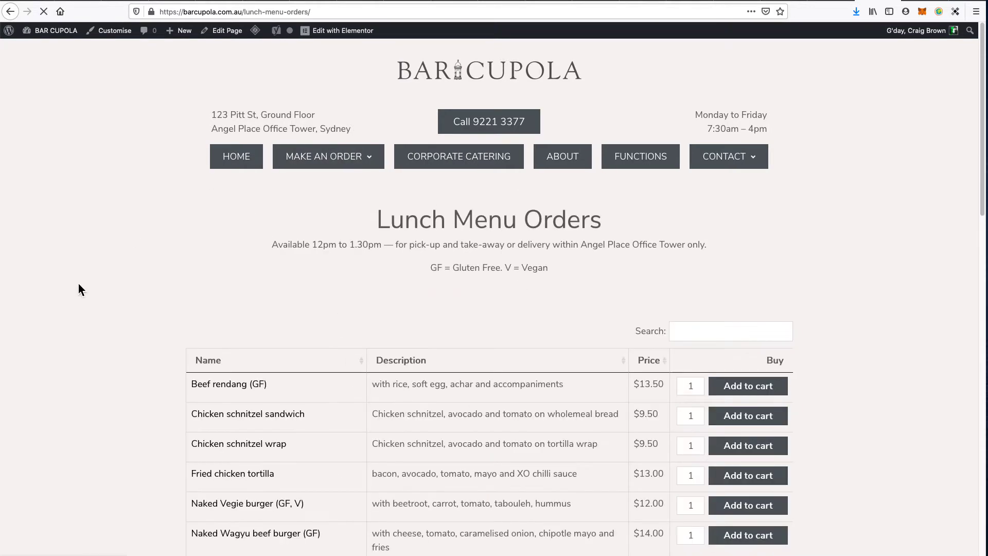
scroll(359, 443, "down", 10)
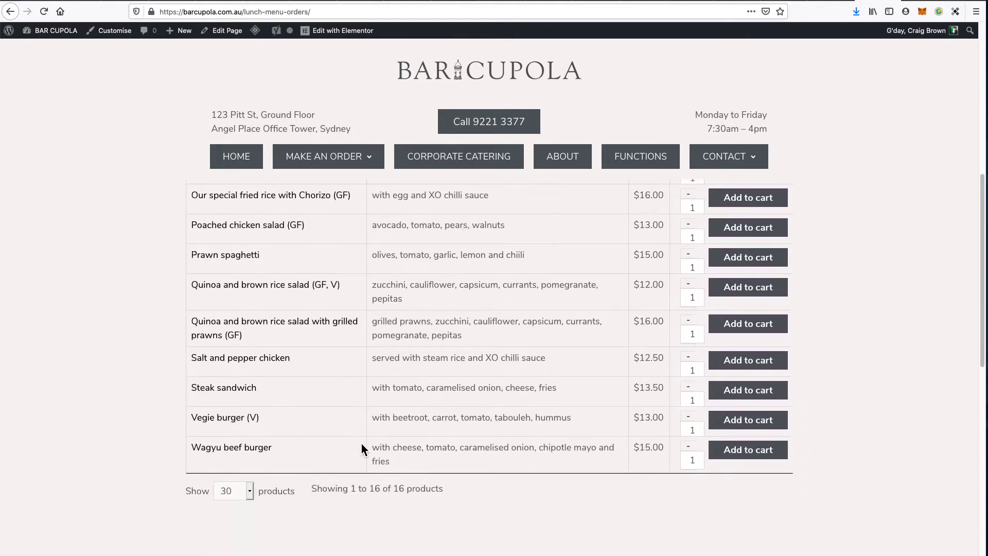
scroll(364, 434, "up", 8)
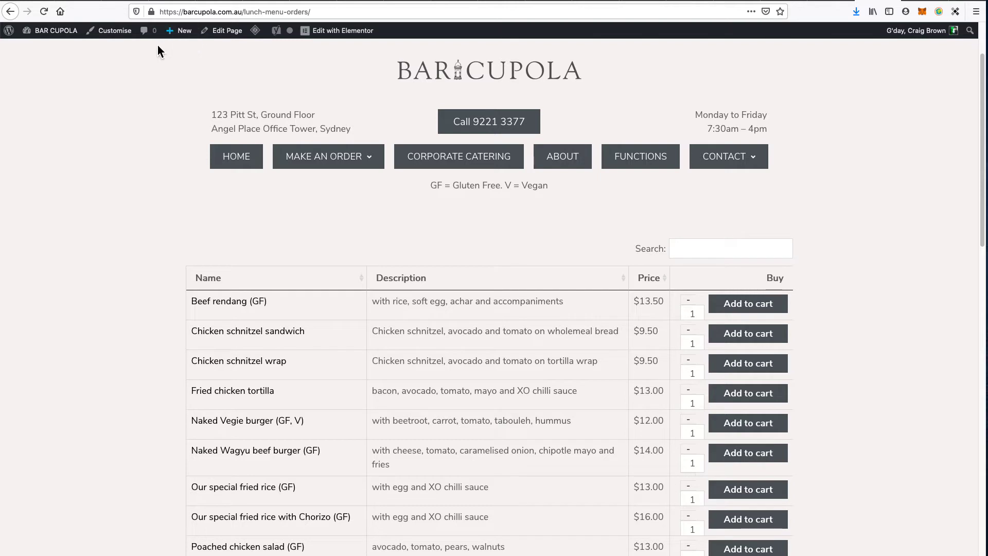
Open the WordPress admin dashboard of the restaurant site.
mouse_move(919, 32)
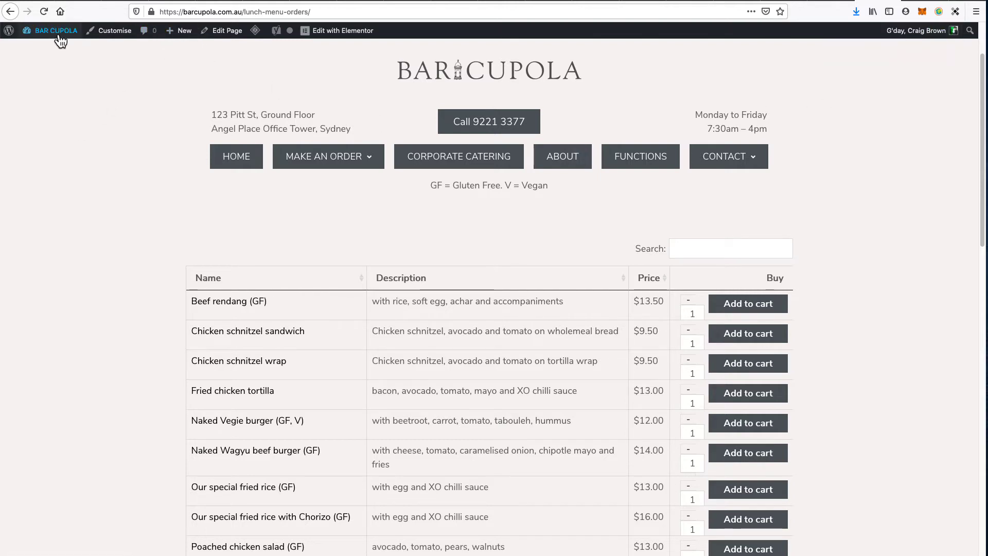
mouse_move(189, 34)
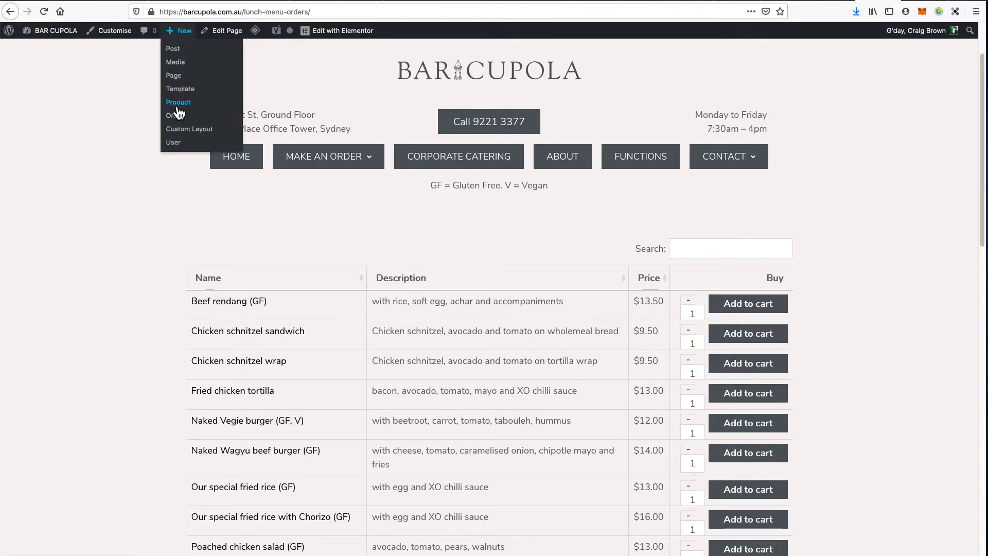
mouse_move(49, 31)
left_click(52, 50)
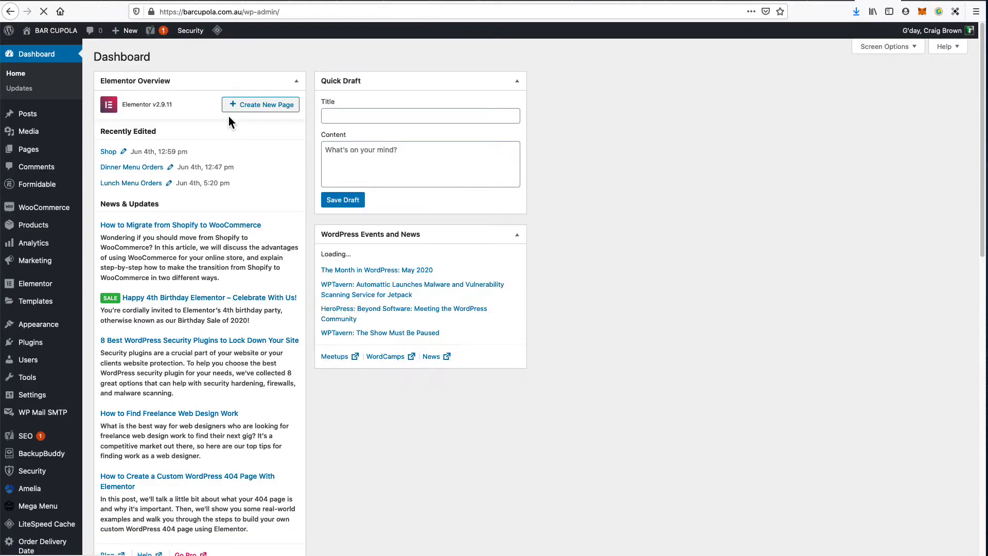
Open the list of all WooCommerce products and look through its first page.
mouse_move(58, 311)
mouse_move(53, 228)
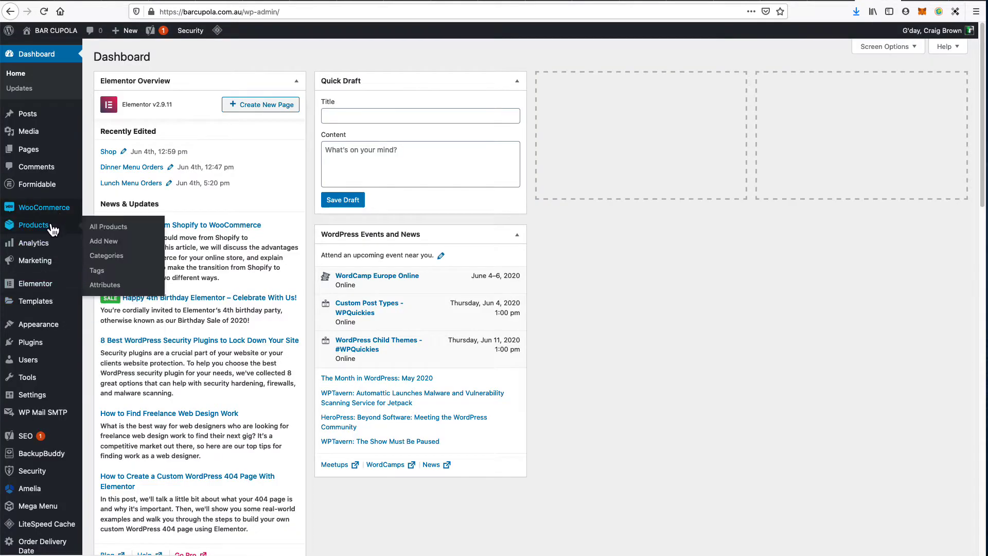
left_click(119, 246)
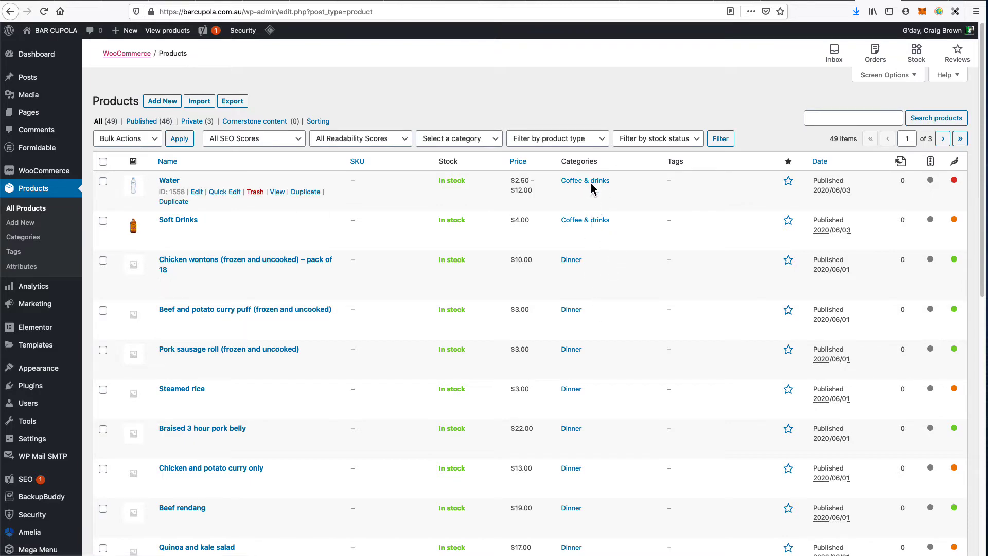
scroll(585, 276, "down", 10)
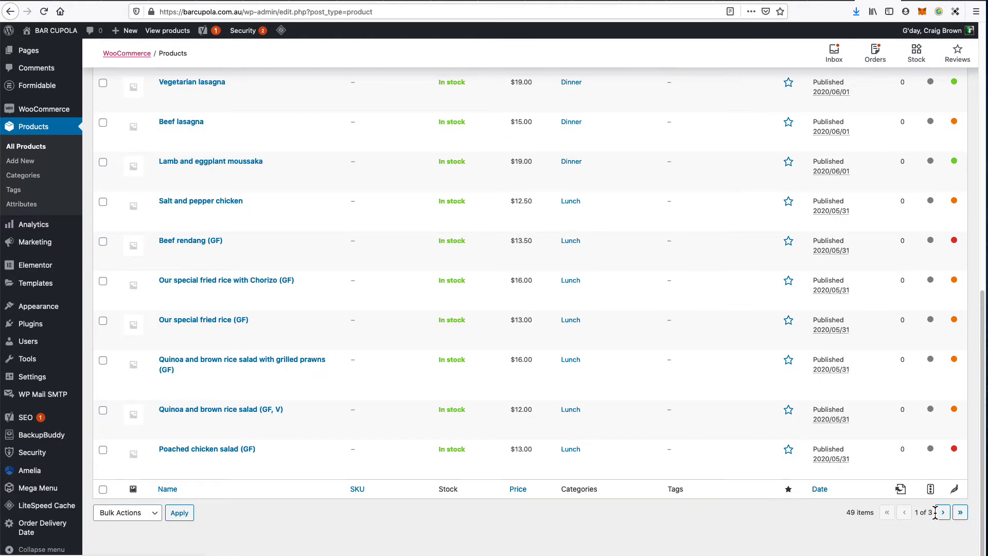
scroll(590, 411, "up", 10)
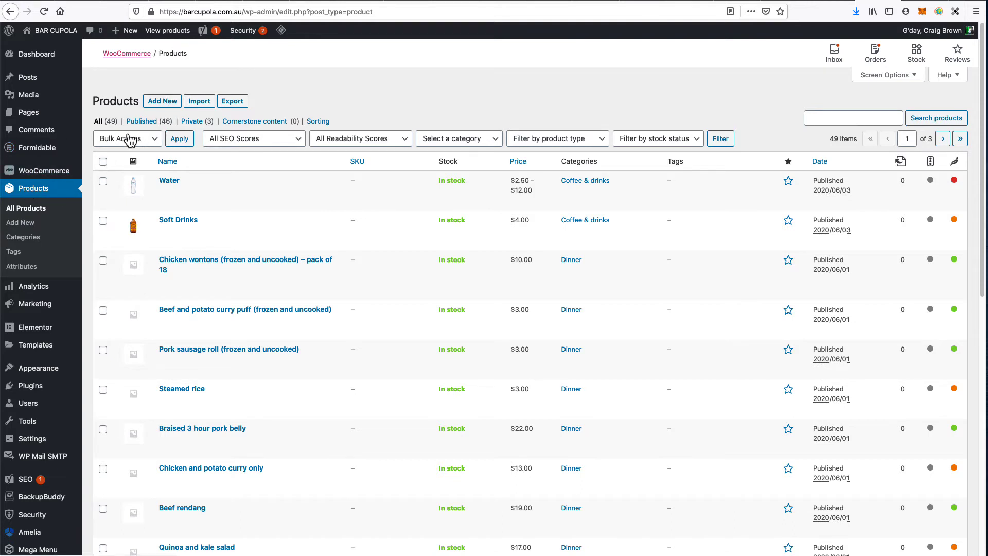
Create a new product named Sandwich with the description "Tasty Yummy Sandwich with lettuce".
left_click(163, 105)
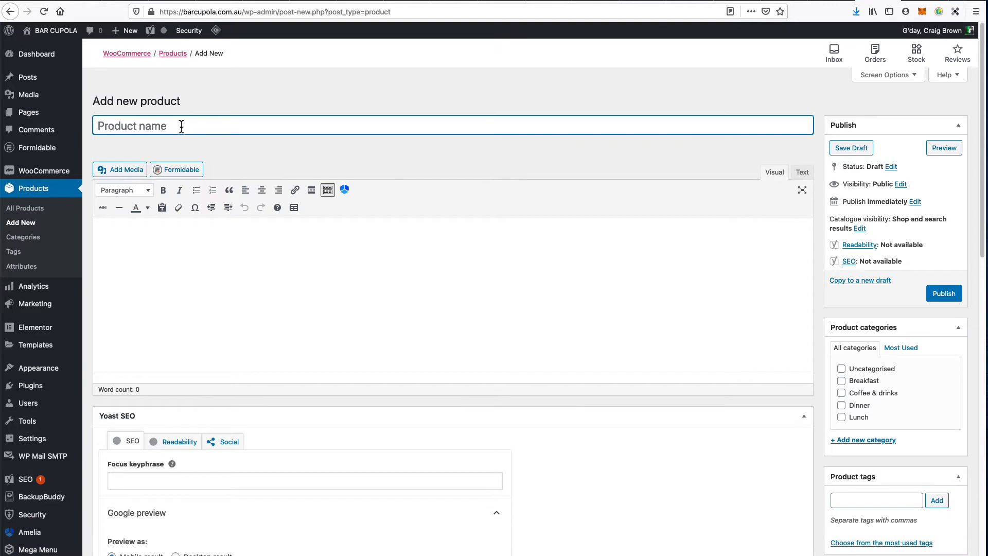
type("Sandwich")
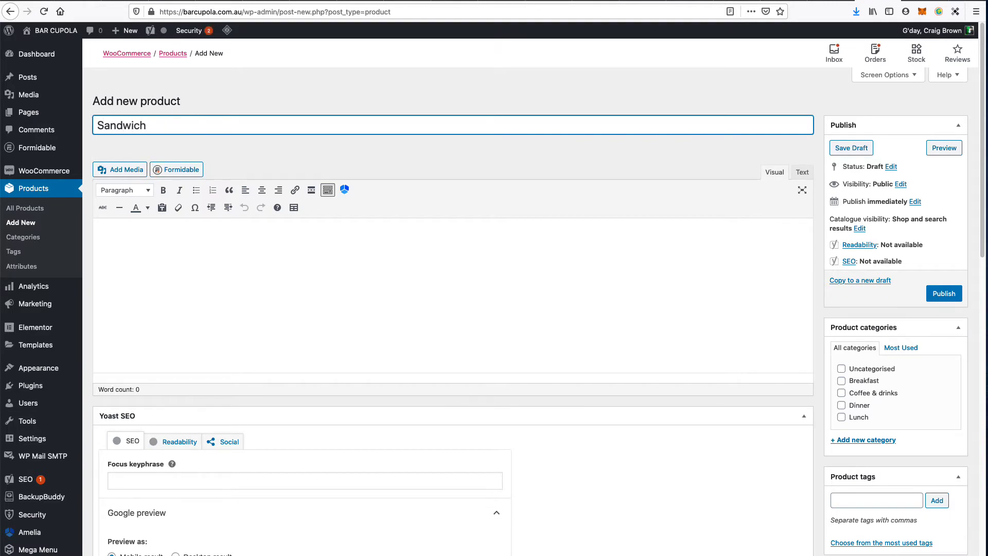
left_click(232, 266)
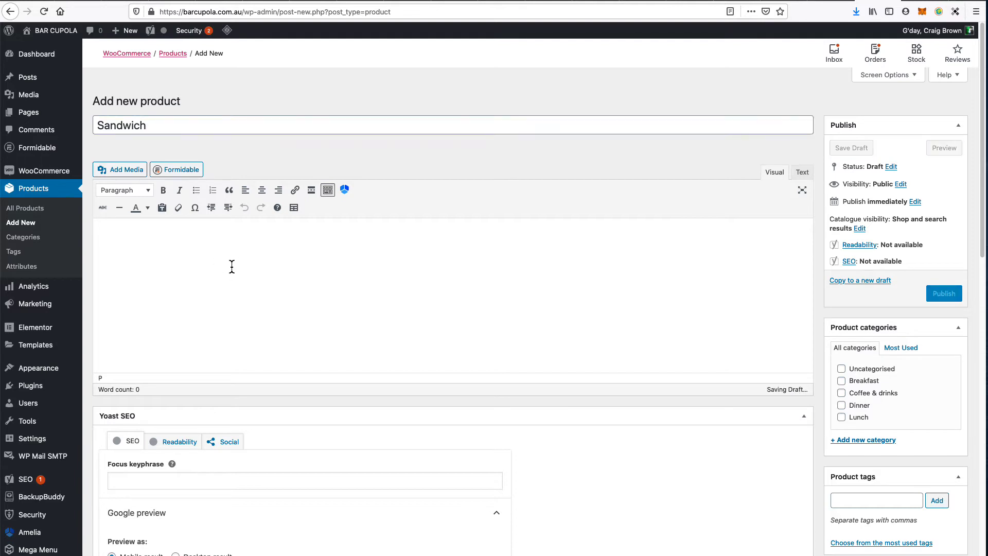
type("Tasty Yummy Sandwich with lettuce")
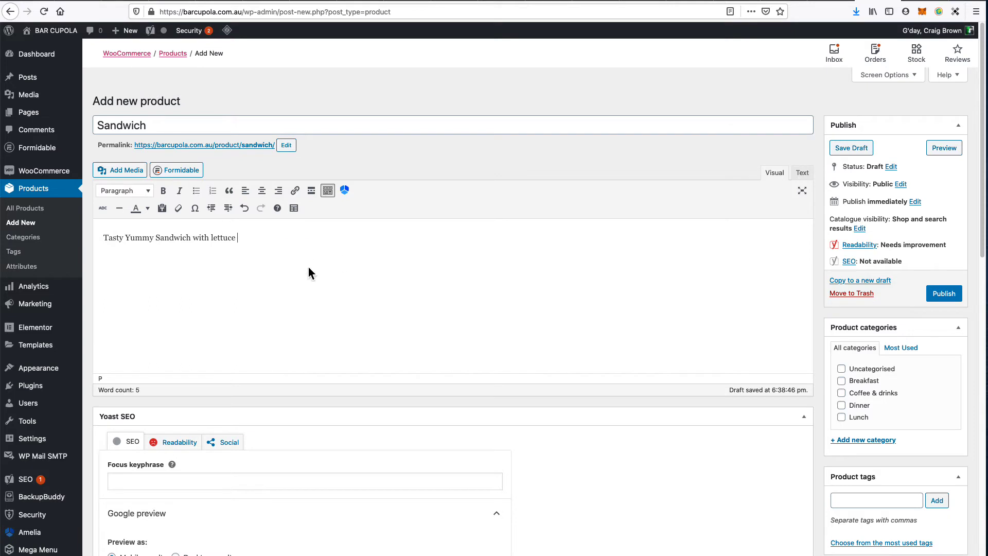
Assign the product to the Lunch category and set its regular price to $3.
left_click(859, 417)
scroll(574, 316, "down", 6)
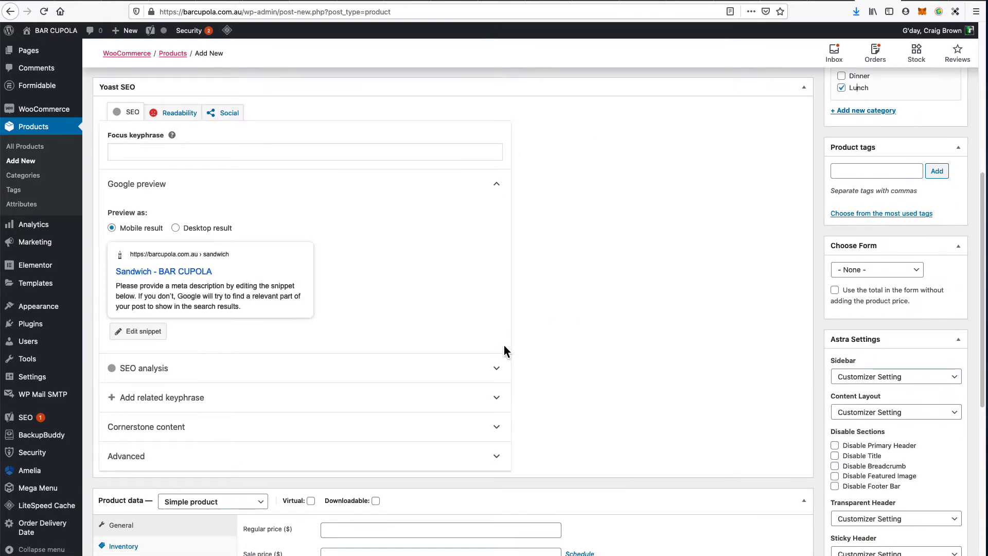
scroll(504, 352, "down", 5)
left_click(383, 283)
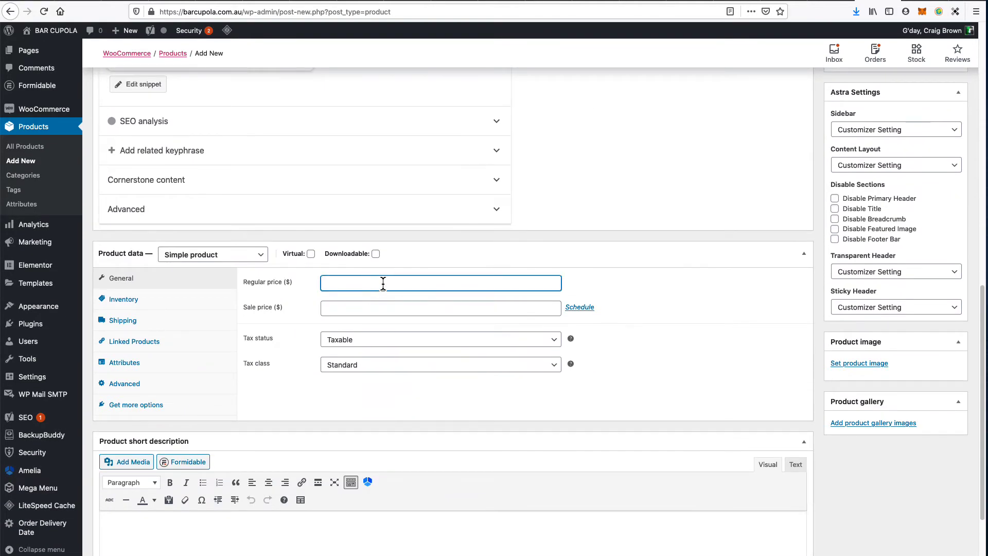
type("3")
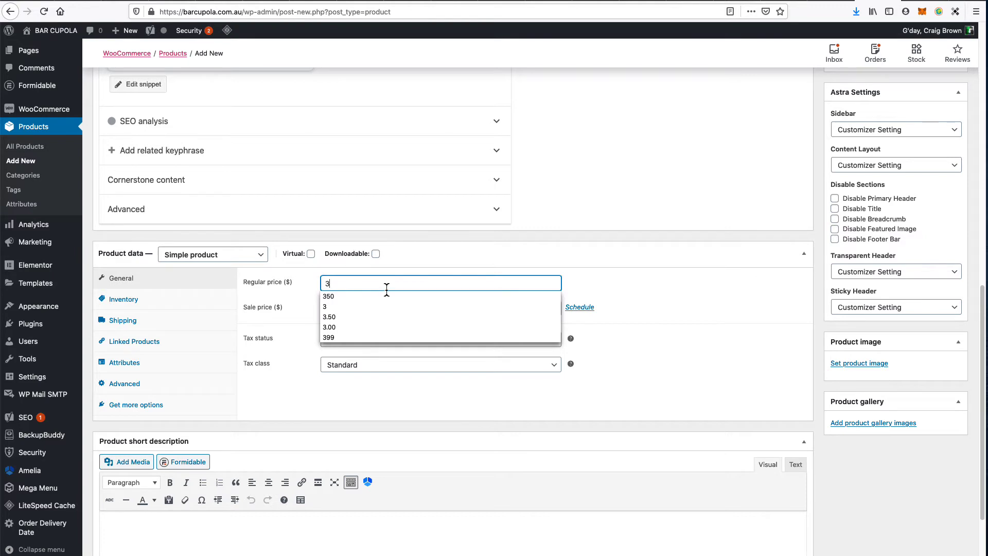
left_click(433, 257)
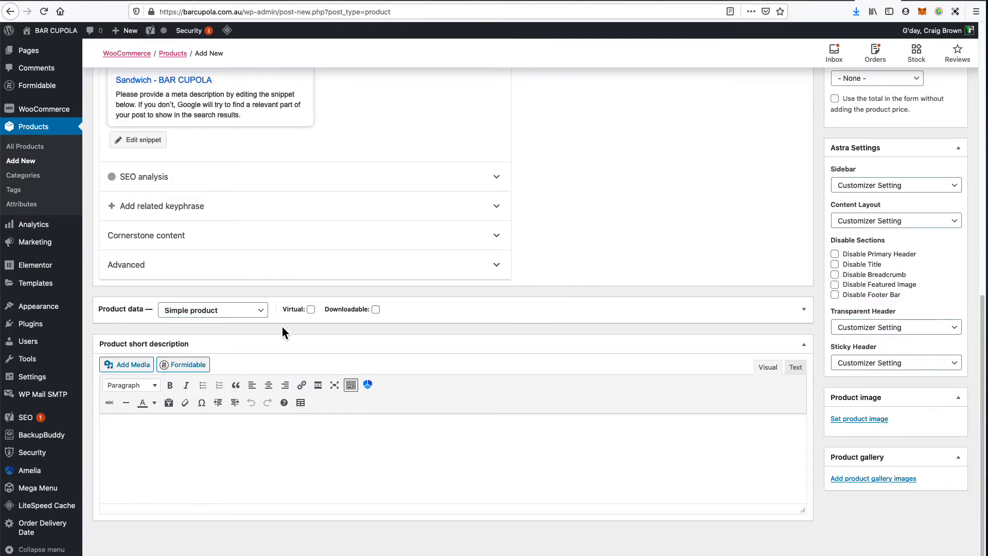
Change the product name to "Sandwich with lettuce".
scroll(300, 273, "up", 8)
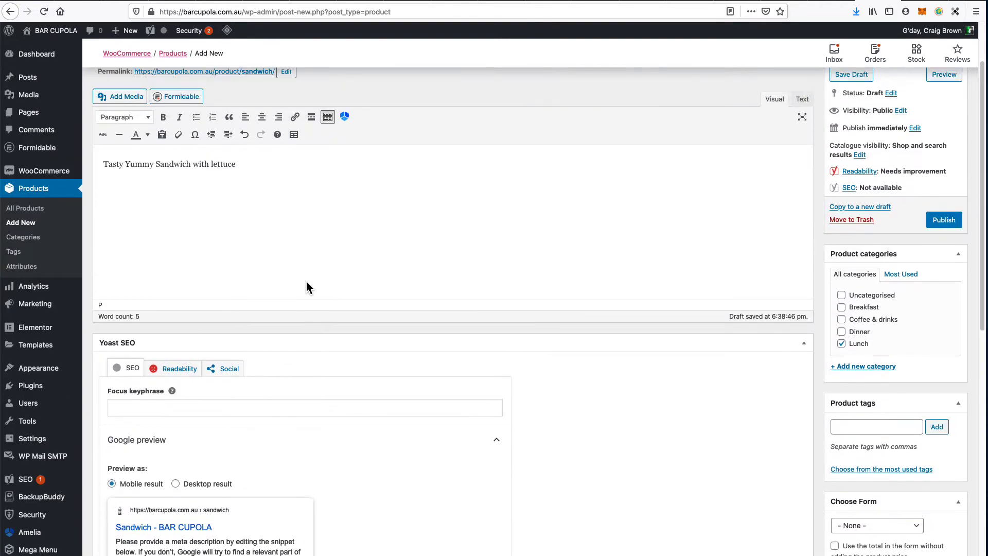
scroll(304, 280, "up", 2)
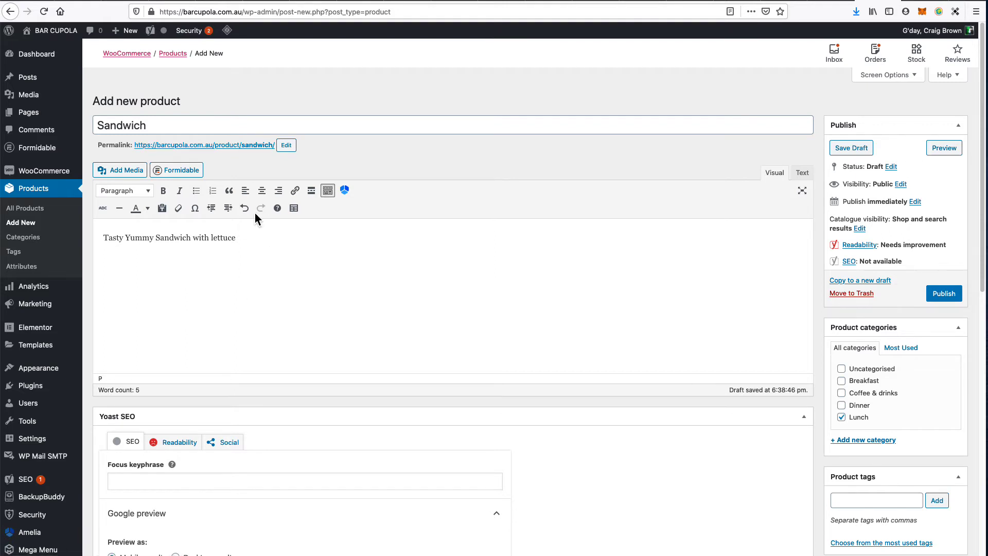
left_click(124, 127)
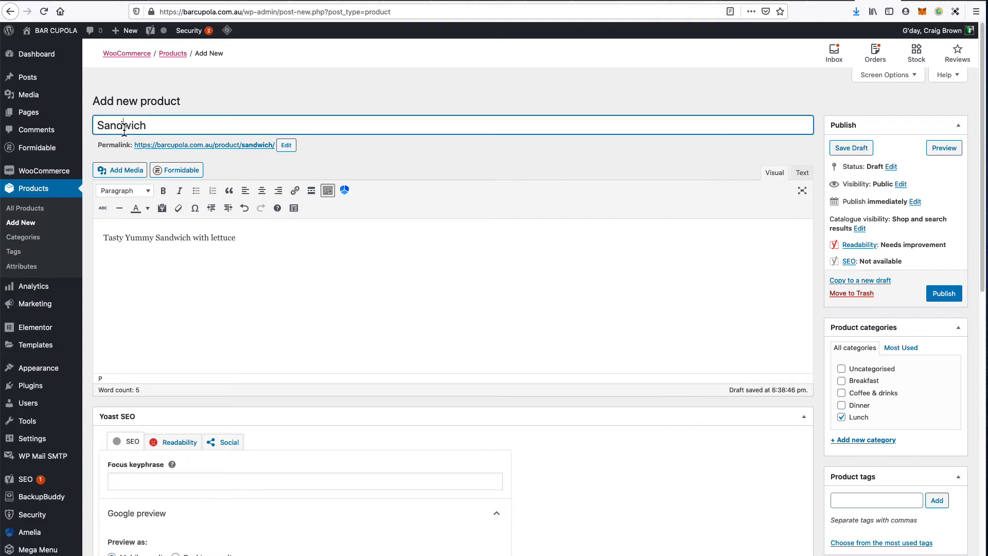
double_click(124, 127)
left_click(166, 125)
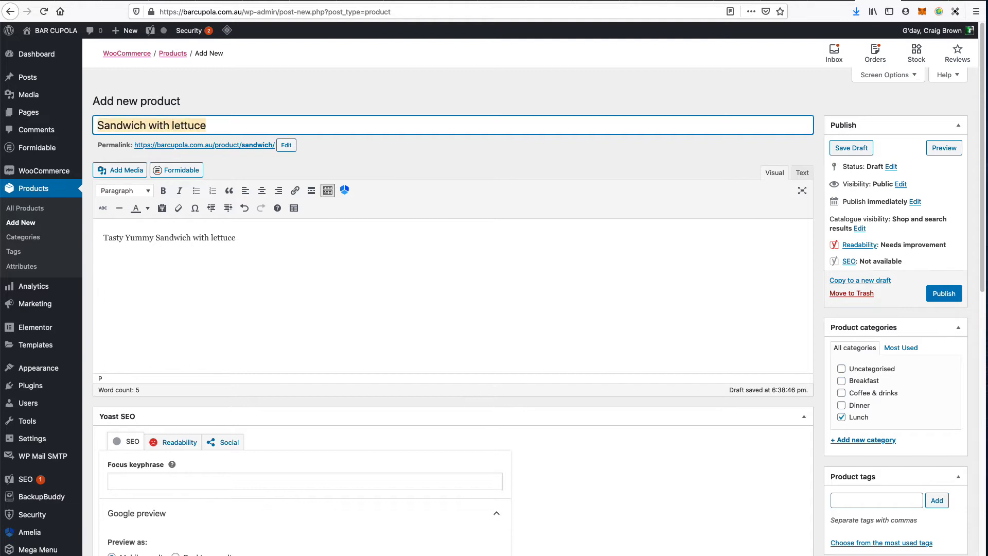
Copy the product name into the permalink slug so it becomes sandwich-with-lettuce.
left_click(290, 145)
triple_click(171, 125)
key("ctrl+c")
double_click(283, 146)
key("ctrl+v")
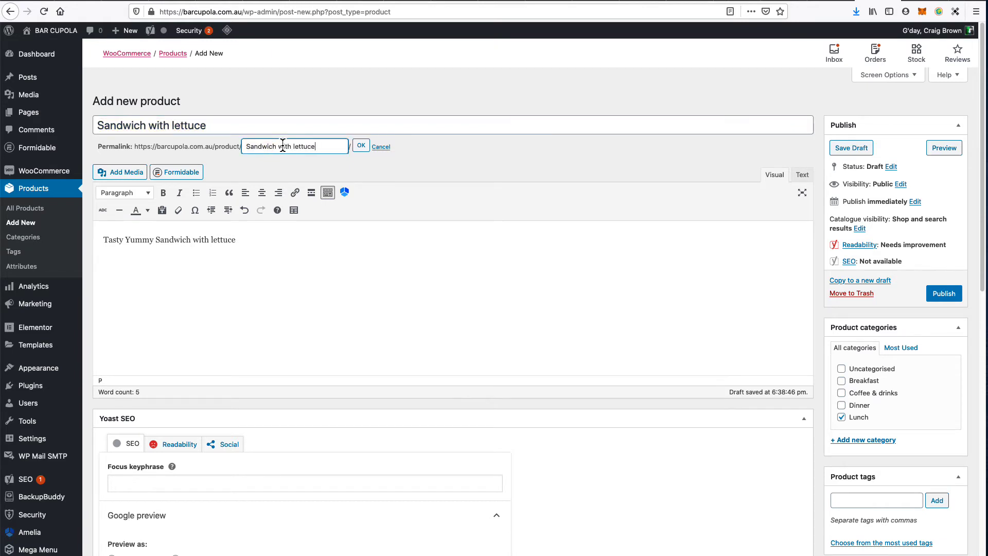
left_click(362, 147)
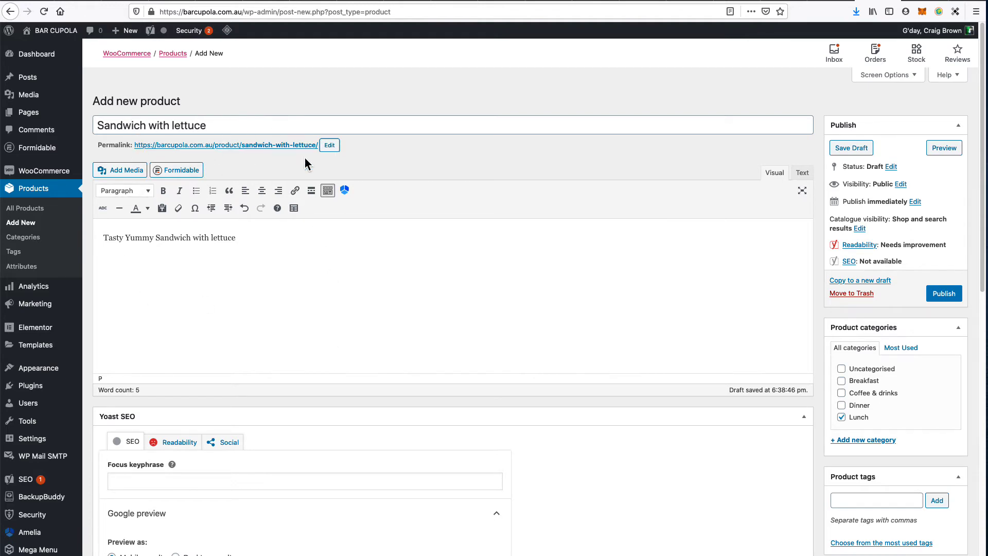
Review the product's SEO preview, product data and short description sections.
scroll(319, 278, "down", 10)
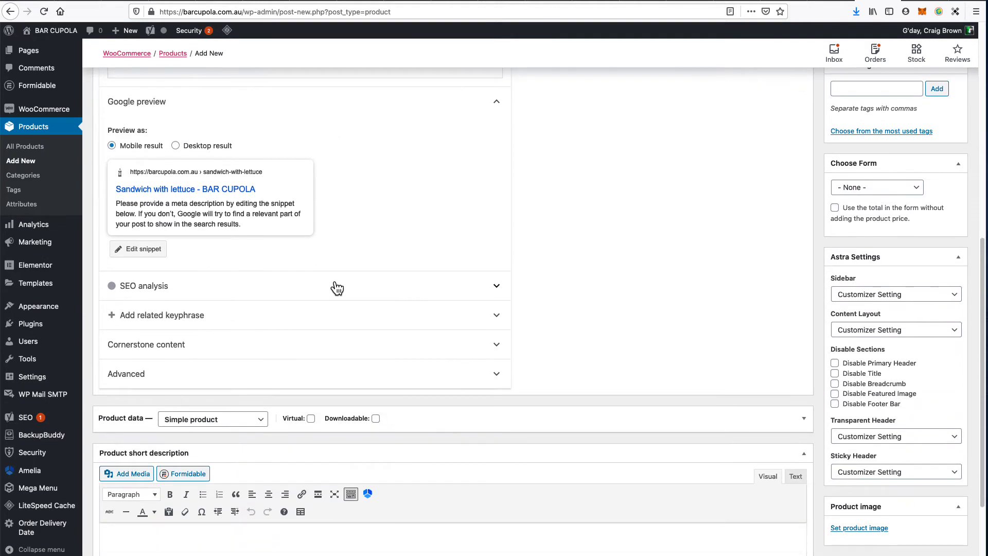
scroll(337, 288, "down", 1)
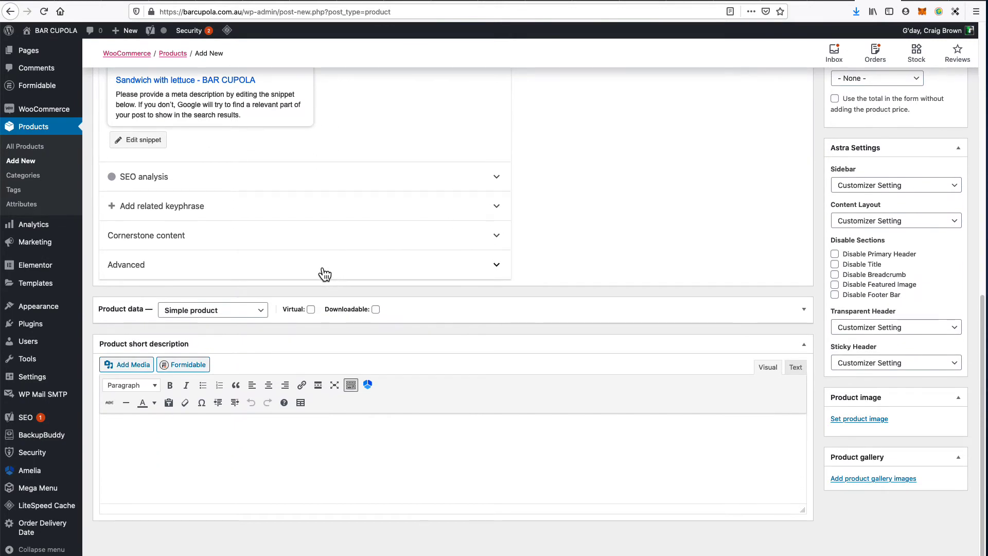